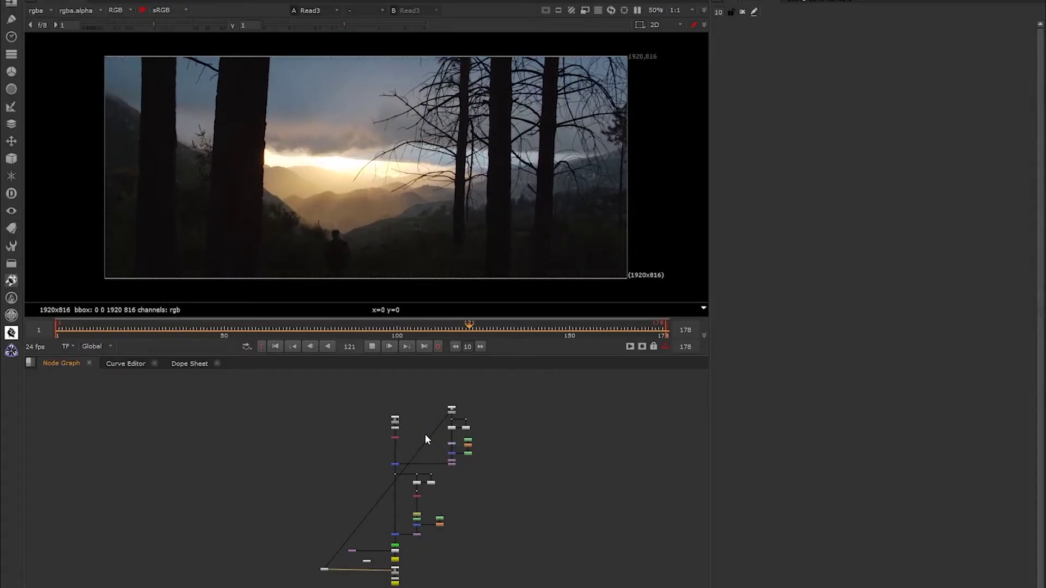
- Scrub the forest sunset shot up to frame 150 and compare the original plate with the cleaned-up result
left_click(372, 347)
left_click(119, 330)
left_click_drag(120, 330, 569, 330)
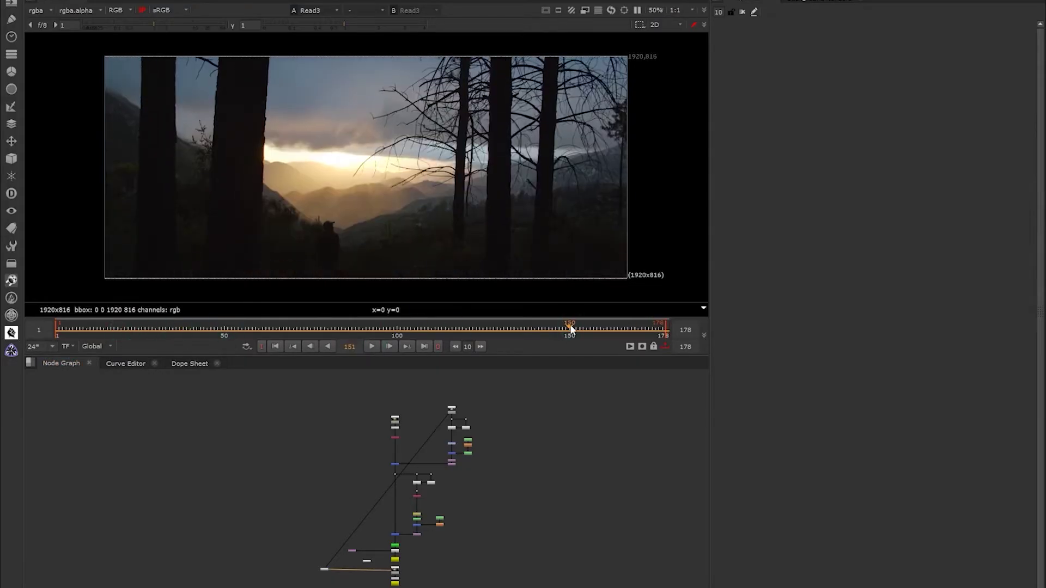
scroll(408, 420, "up", 3)
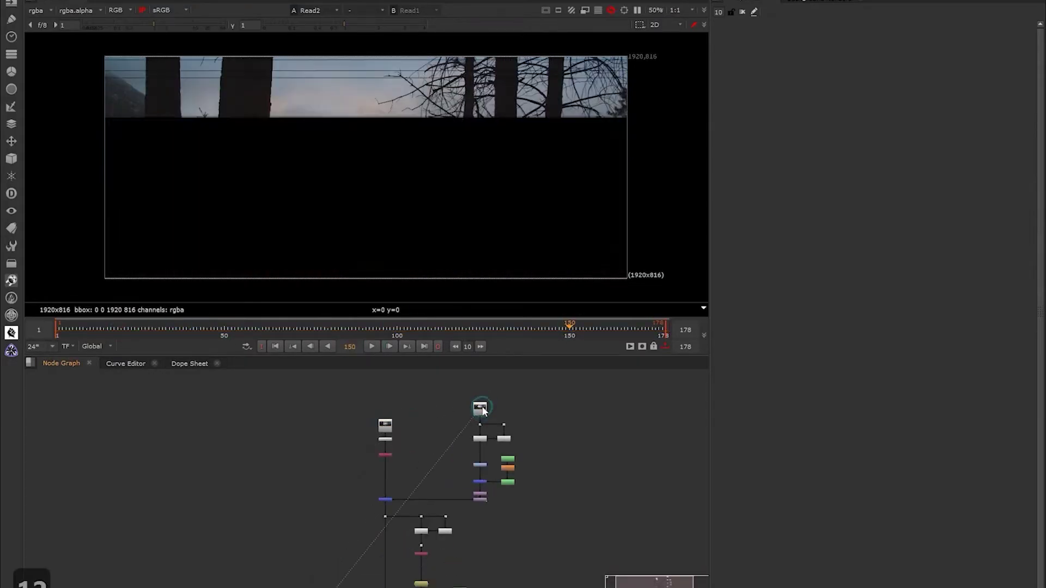
scroll(533, 458, "down", 3)
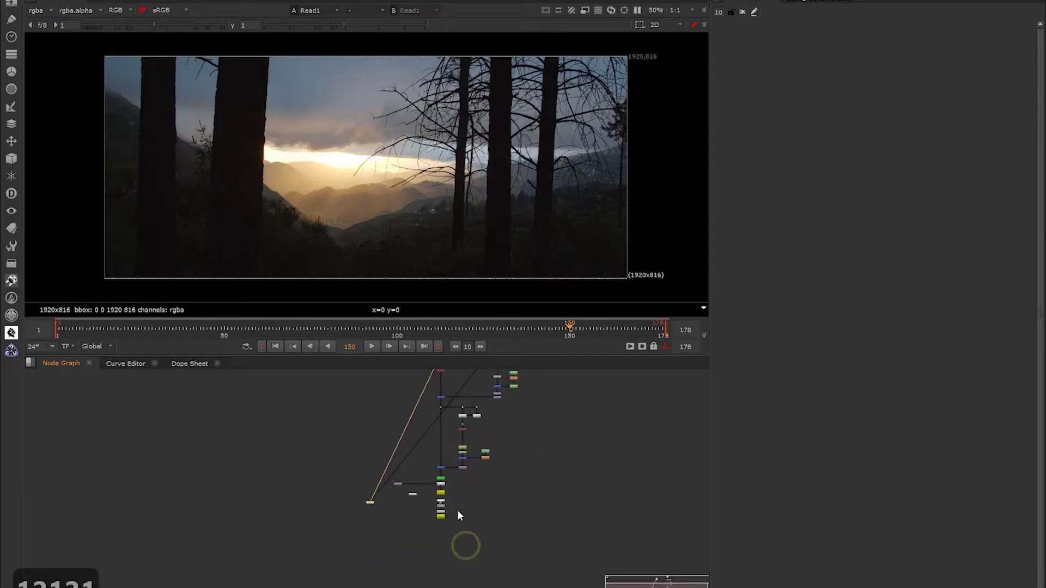
scroll(442, 535, "up", 5)
- View the final merge of the desk shot and inspect the replaced images on both monitors
left_click(447, 465)
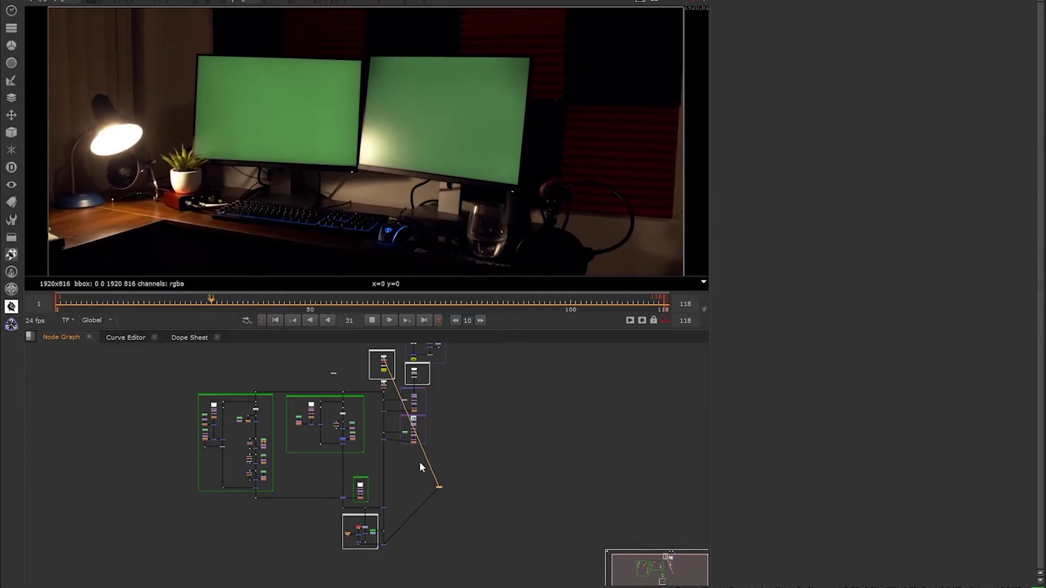
left_click(383, 545)
key("1")
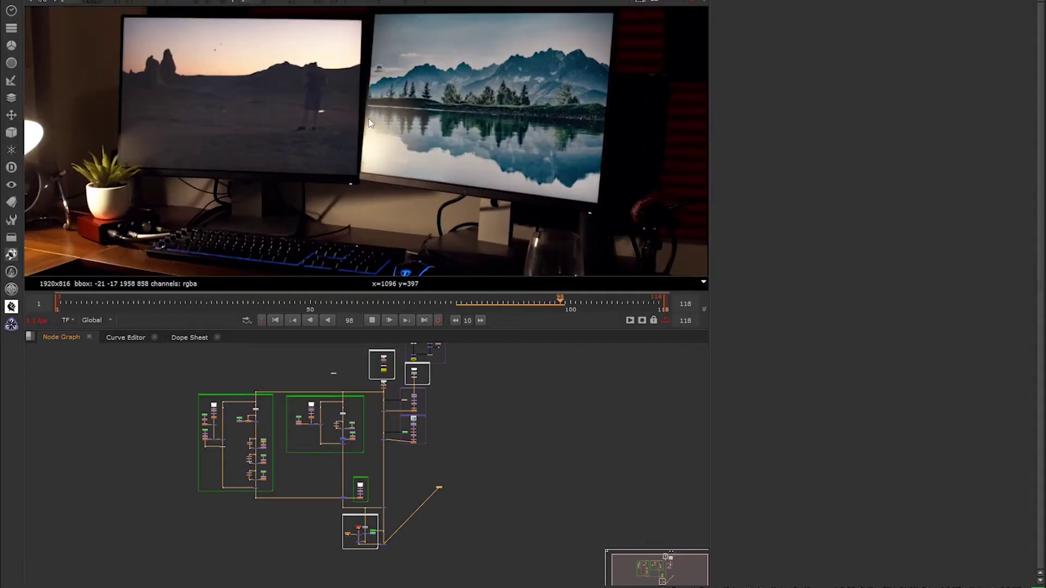
left_click_drag(354, 90, 596, 210)
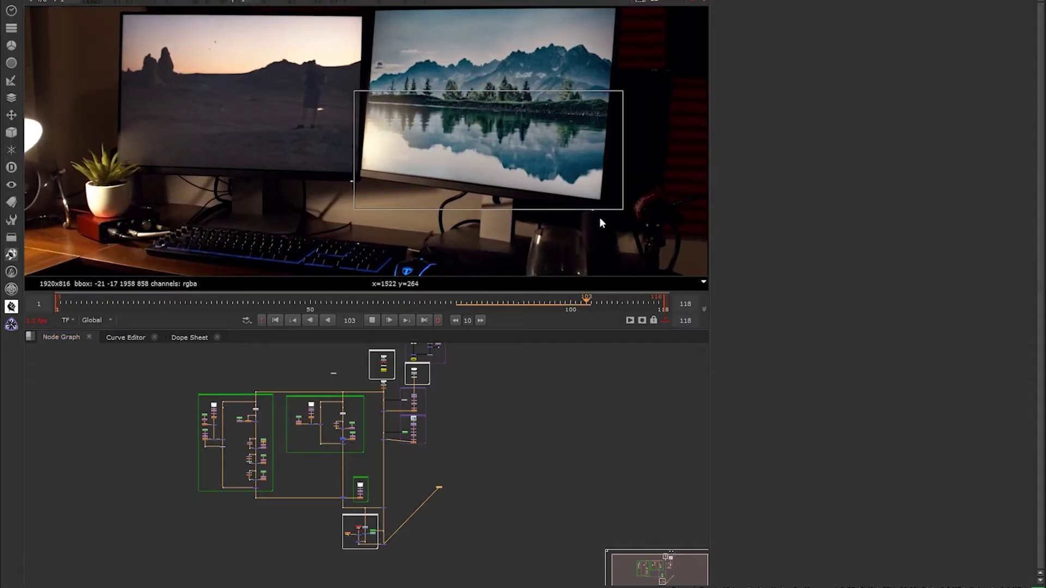
left_click(599, 215, "ctrl")
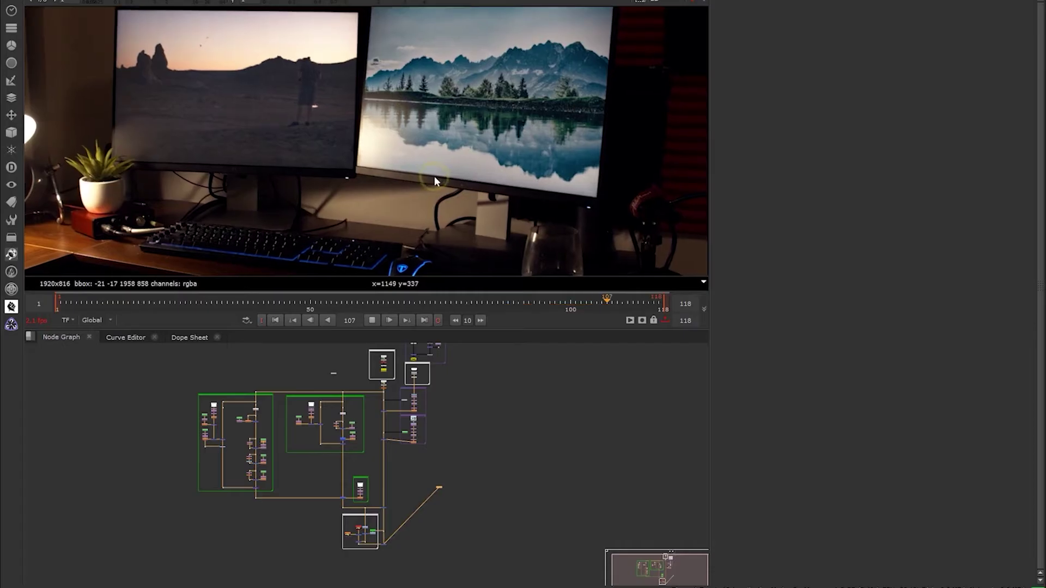
key("f")
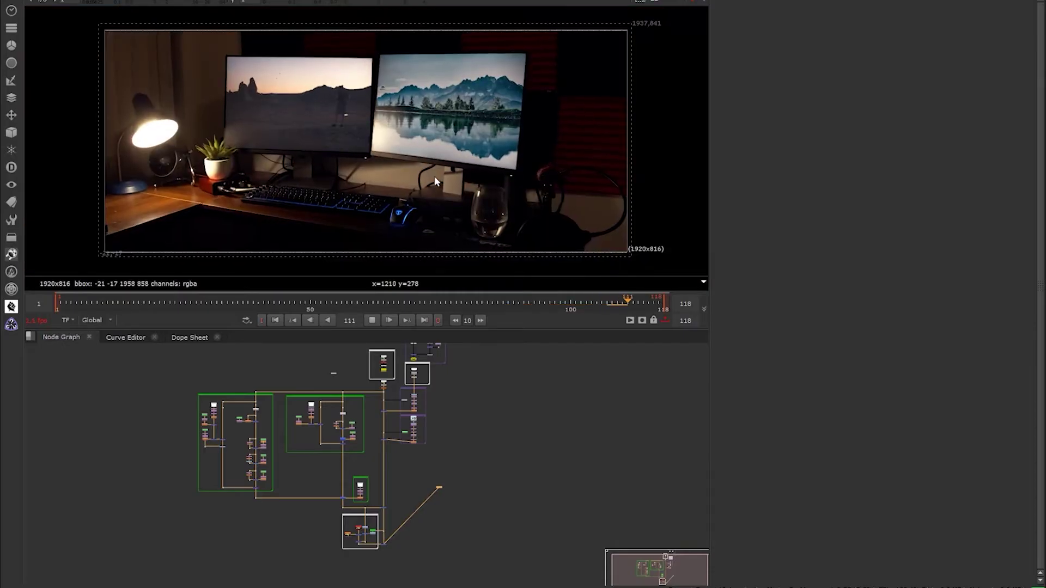
- Play the hot-air balloon shot and compare its finished composite with the green-screen plate around the man's face
key("h")
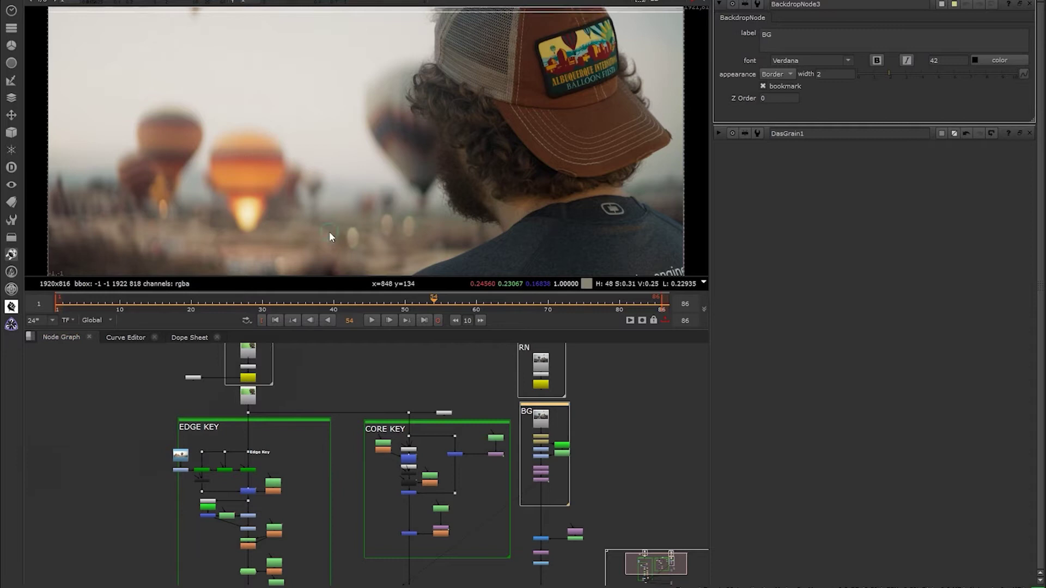
key("l")
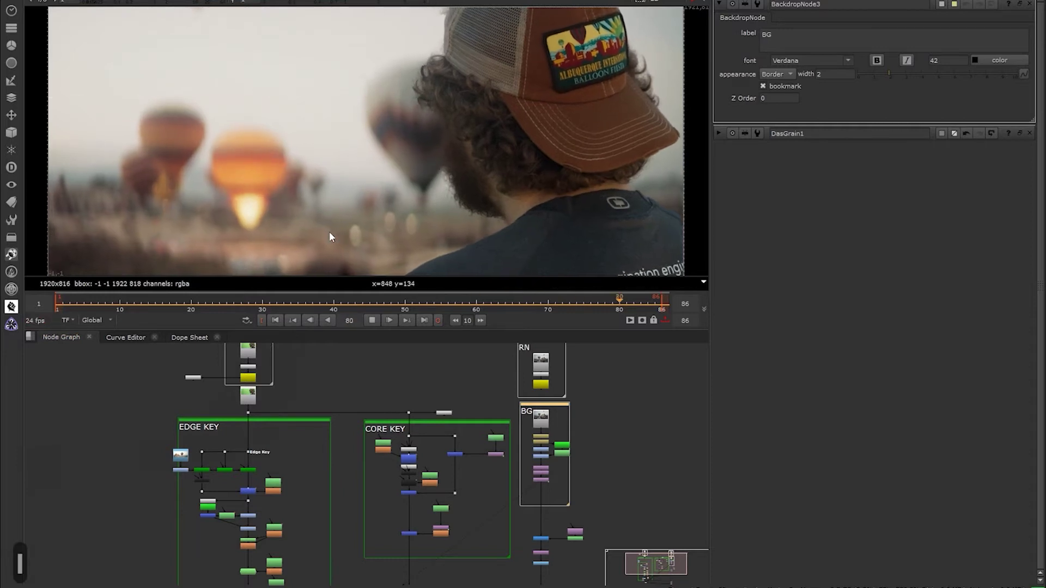
key("1")
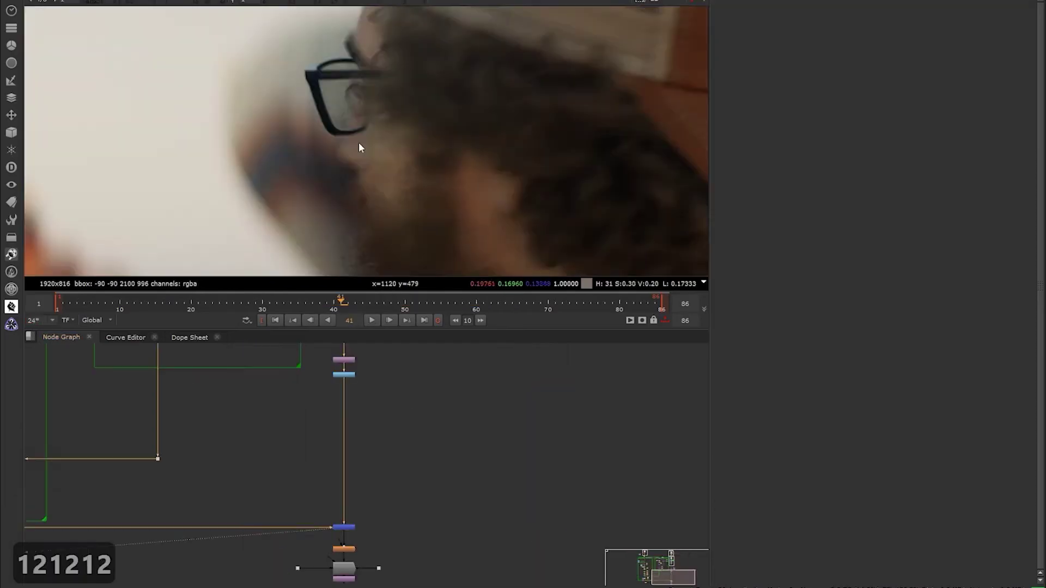
key("1")
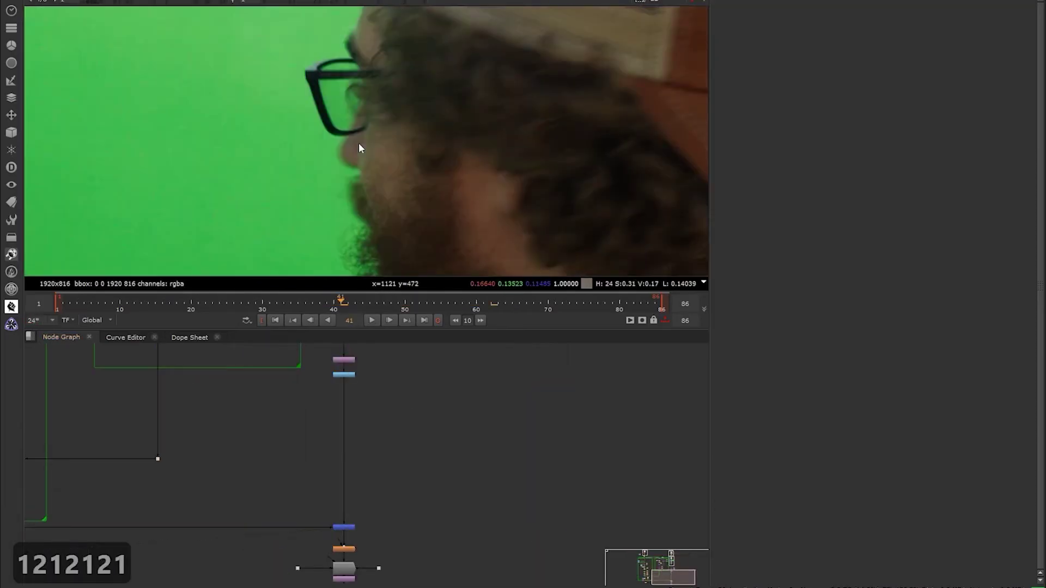
key("2")
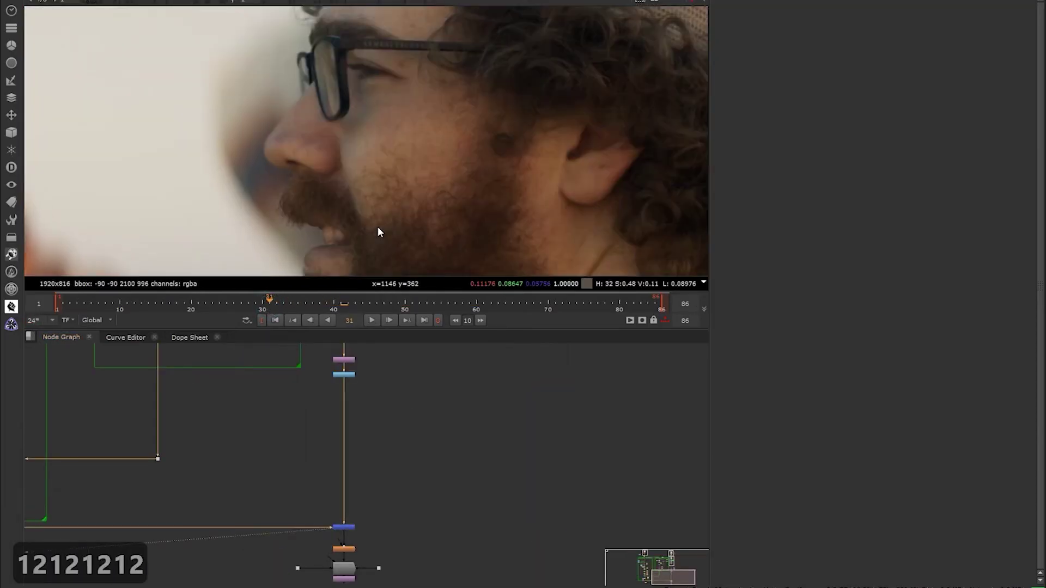
- Check the alpha channel of the EDGE KEY section and stop playback of the balloon composite at frame 62
scroll(377, 226, "down", 5)
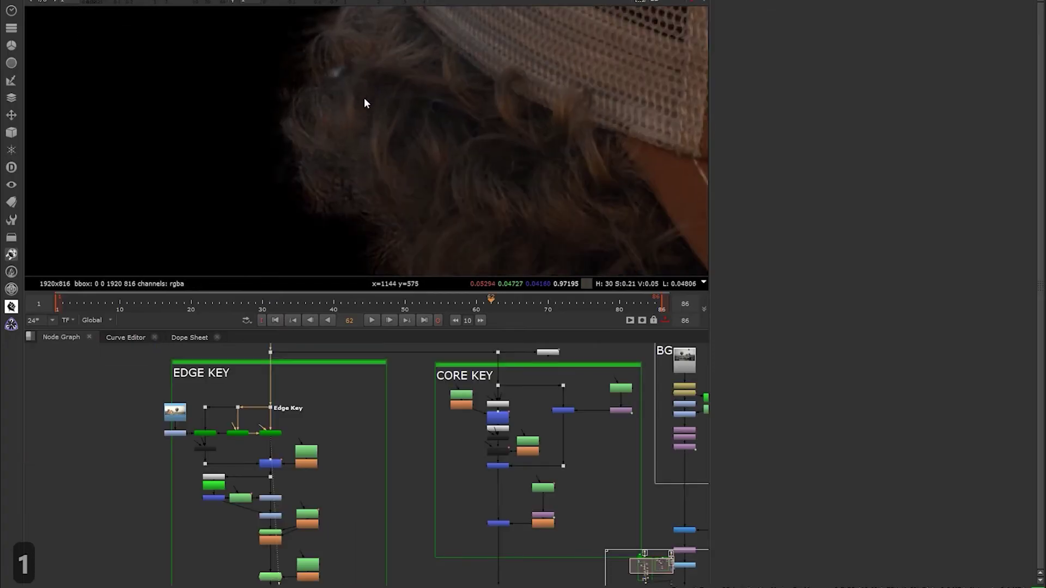
key("a")
key("a")
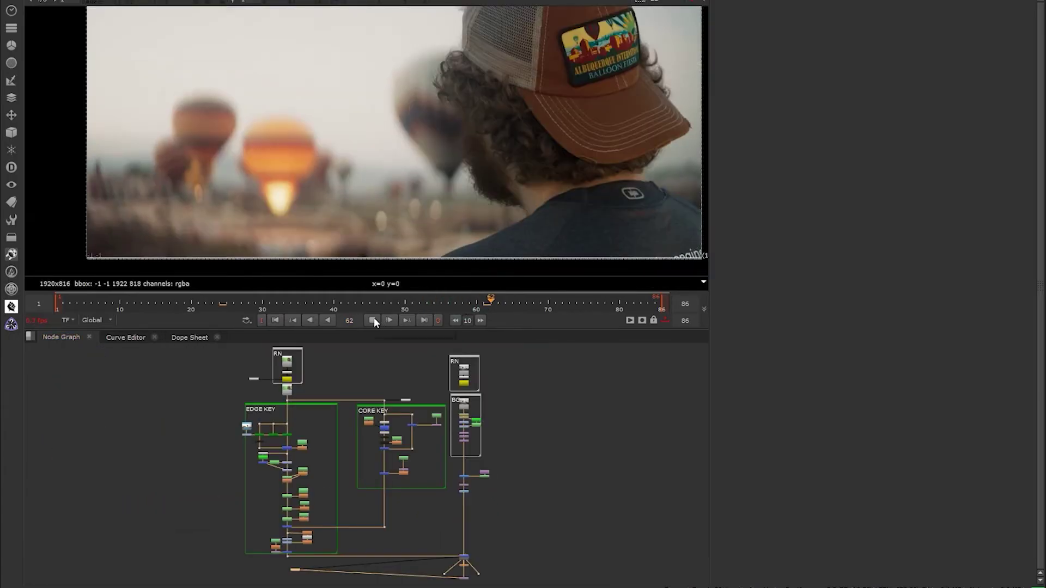
left_click(373, 320)
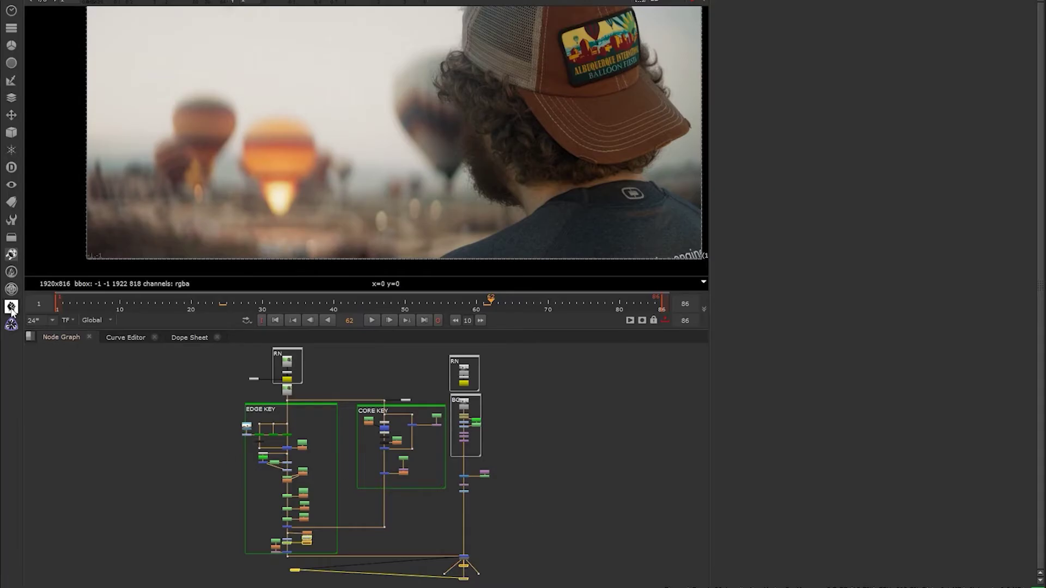
- View the RBL_Defocus1 output, open its settings and inspect the blurred balloon background up close
scroll(470, 462, "up", 1)
scroll(473, 458, "up", 3)
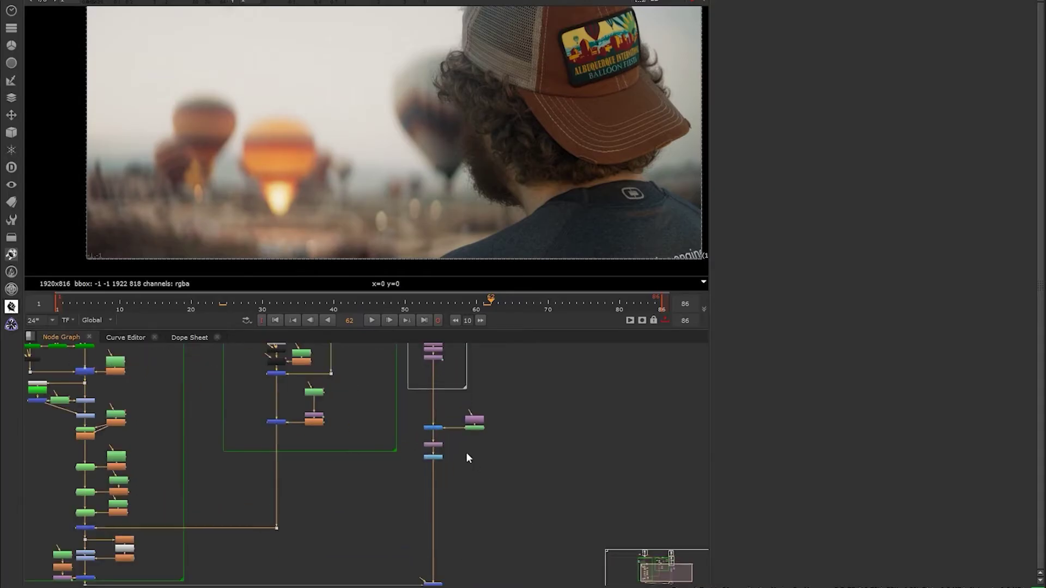
scroll(463, 452, "up", 4)
middle_click_drag(407, 427, 459, 576)
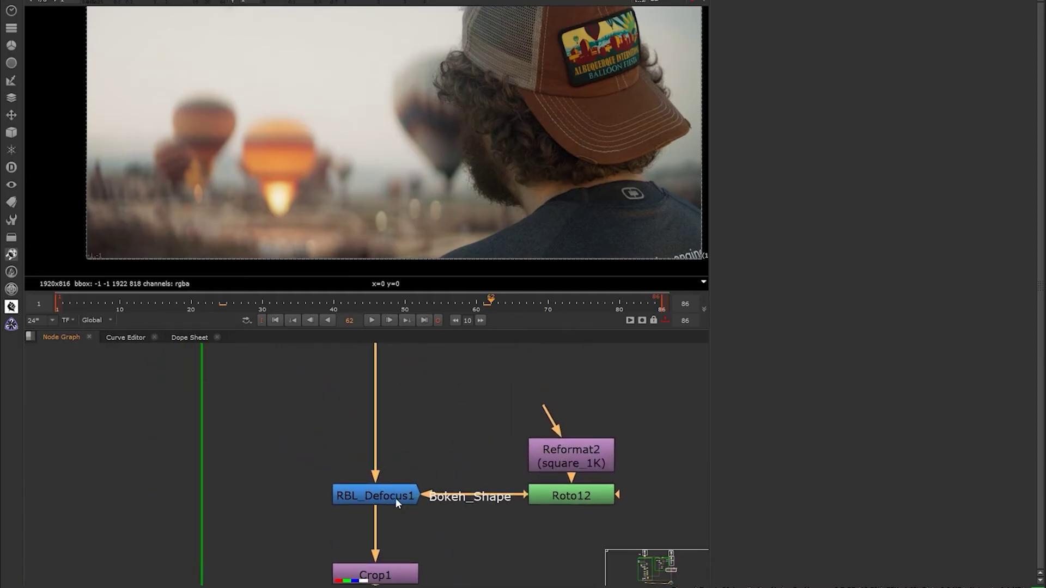
left_click(395, 498)
key("1")
double_click(395, 496)
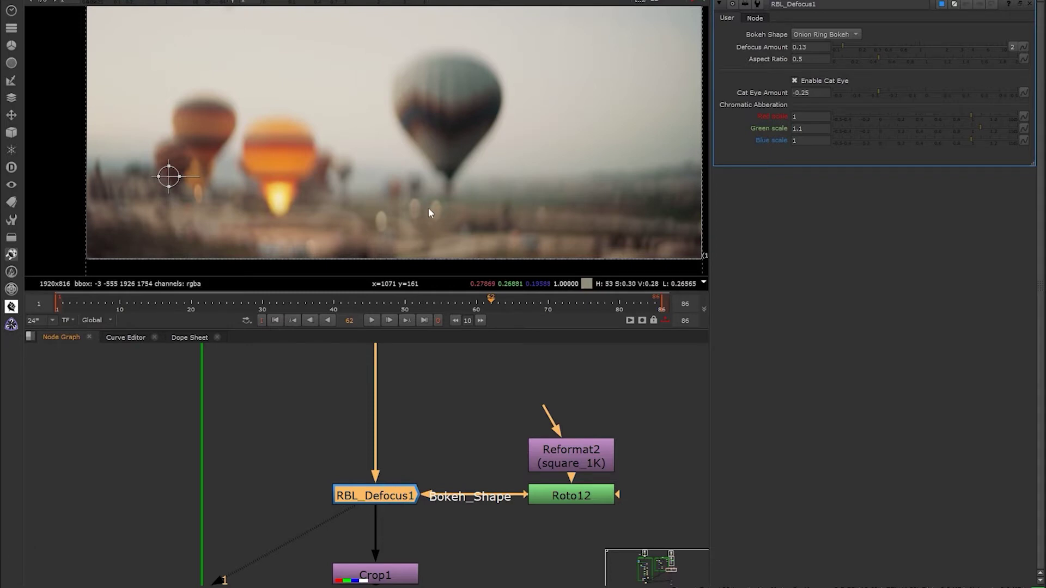
scroll(424, 211, "up", 2)
middle_click_drag(357, 210, 406, 192)
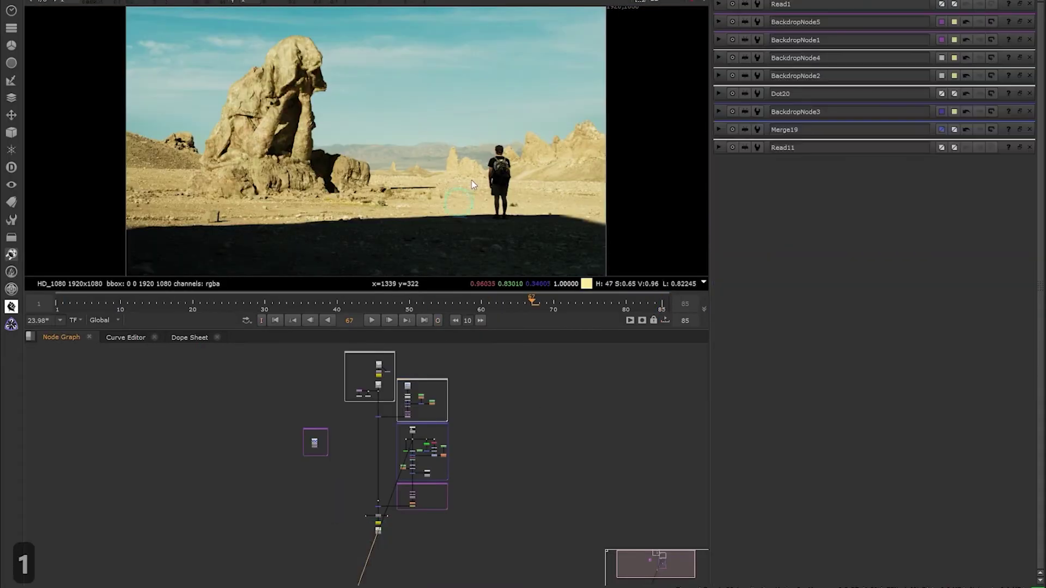
- Play the desert rock shot to review the composite, and stop playback
key("l")
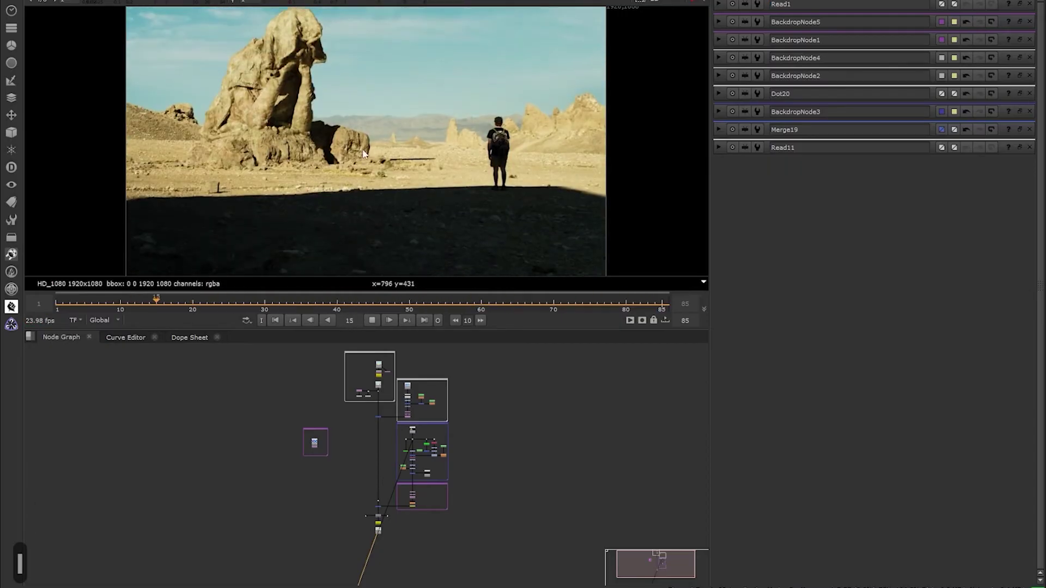
left_click(372, 321)
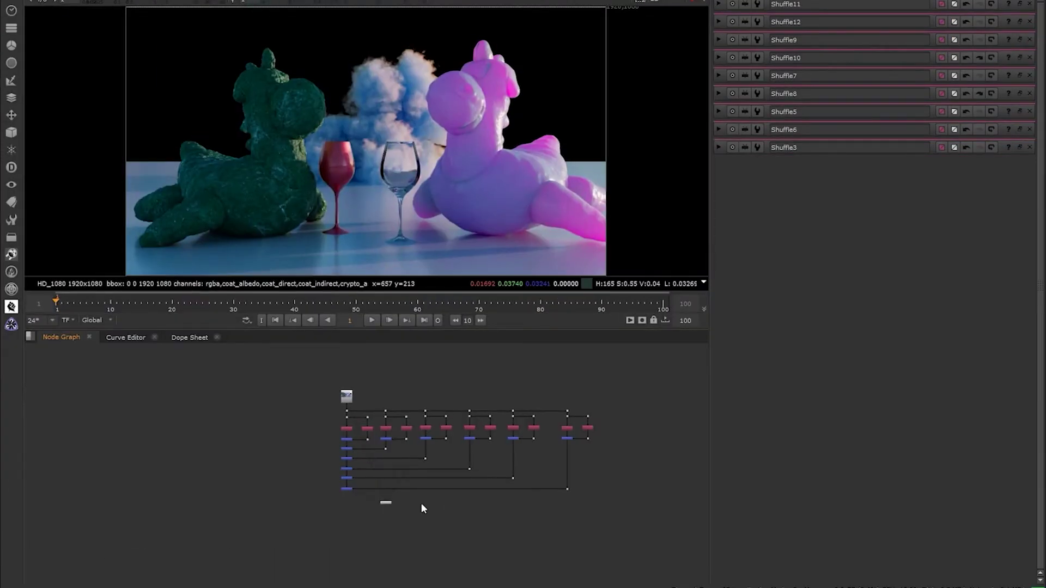
- View the render and its Shuffle passes one after another in the scene with the toy figures and wine glasses
scroll(350, 422, "up", 5)
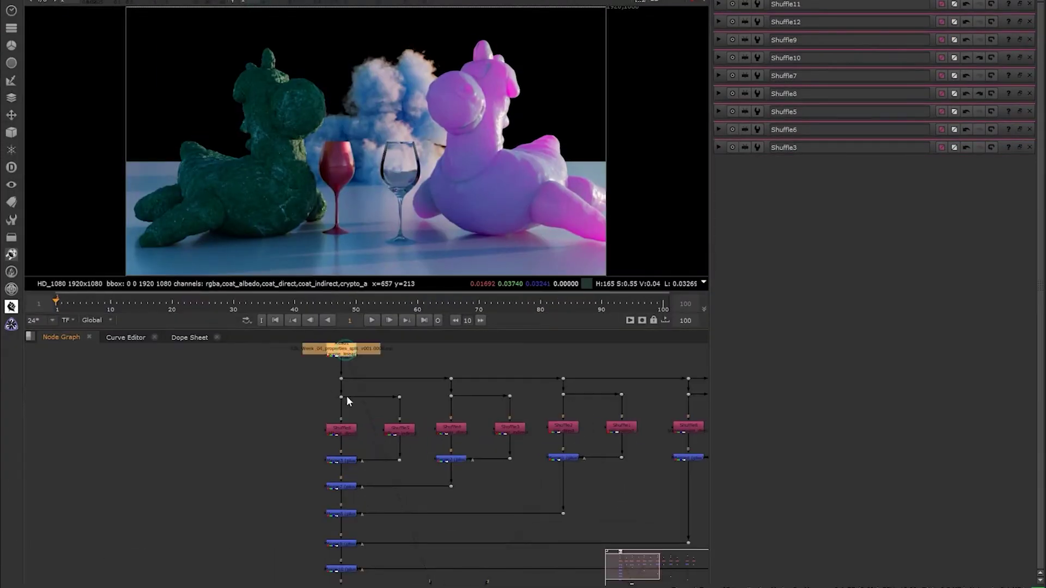
key("1")
left_click(400, 428)
key("1")
left_click(451, 428)
key("1")
left_click(522, 431)
key("1")
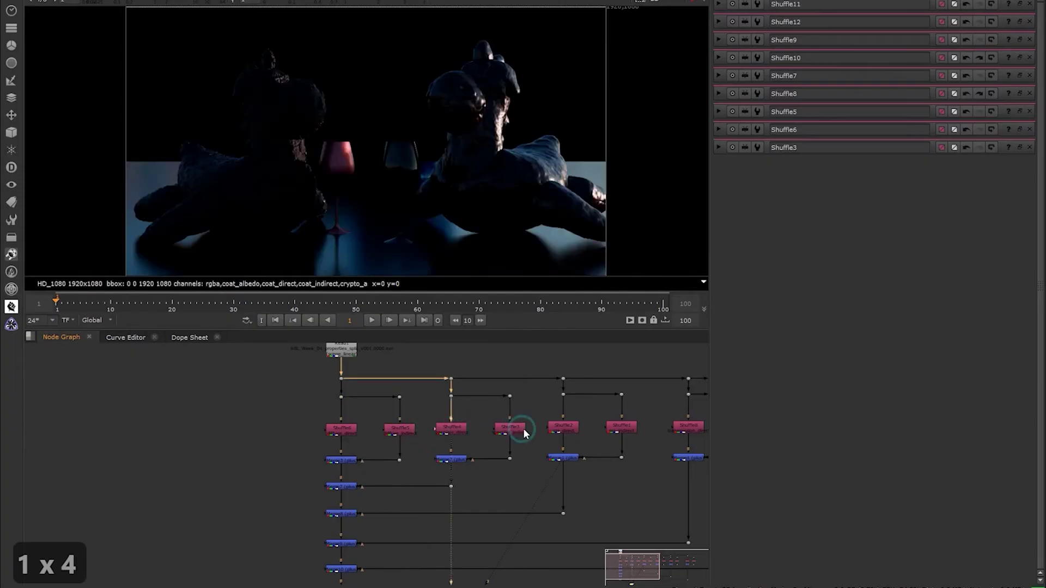
key("1")
left_click(563, 427)
key("1")
left_click(621, 427)
key("1")
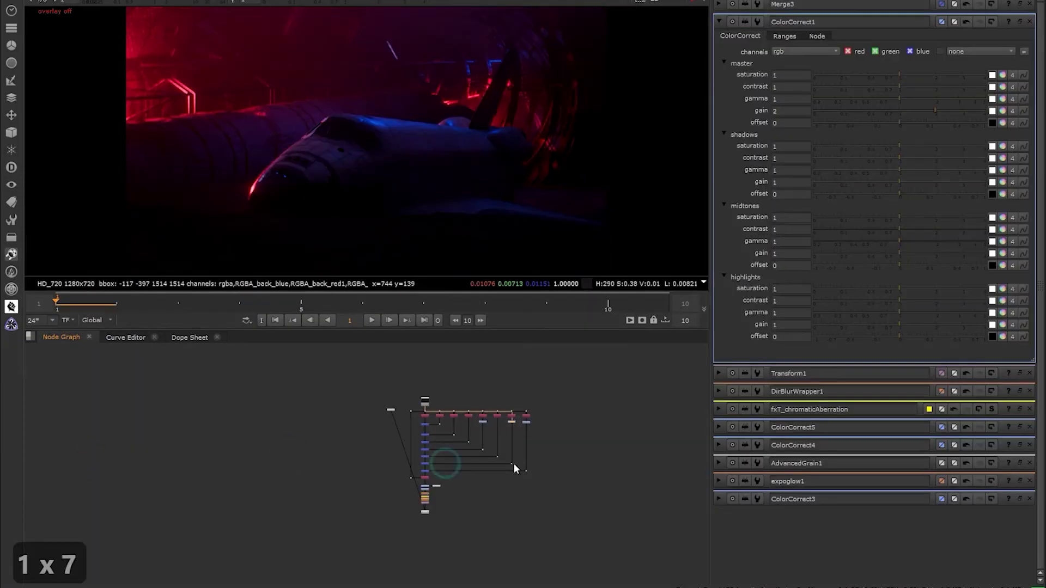
- View the separate light passes of the space shuttle render through its row of Shuffle nodes
scroll(440, 403, "up", 5)
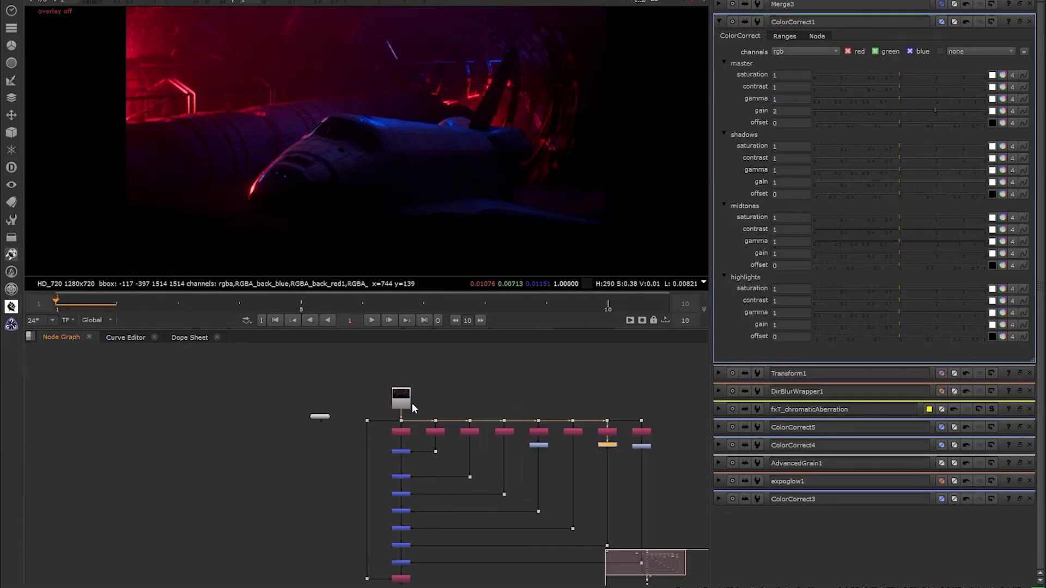
left_click(438, 408)
key("1")
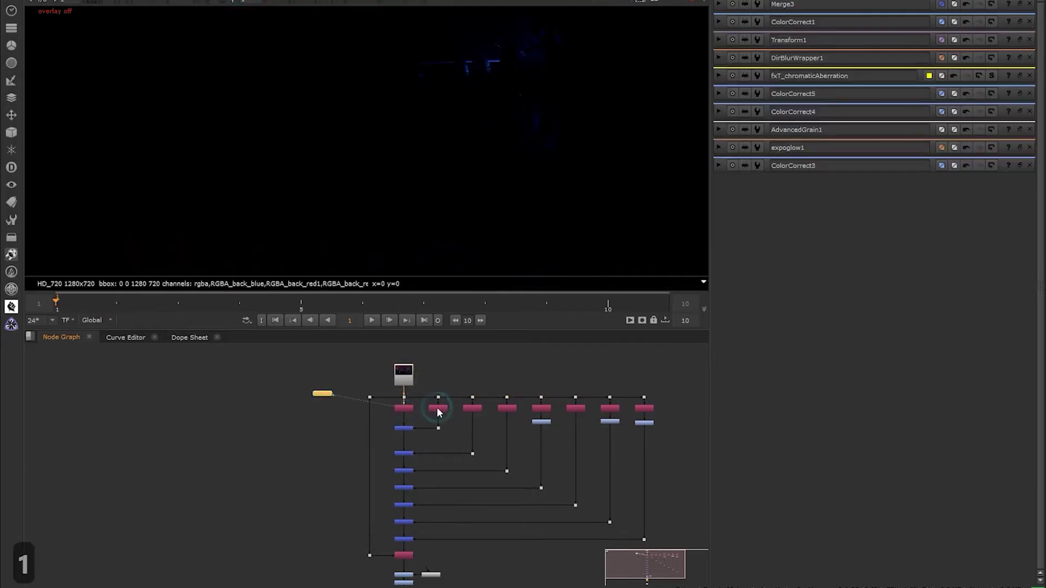
left_click(473, 409)
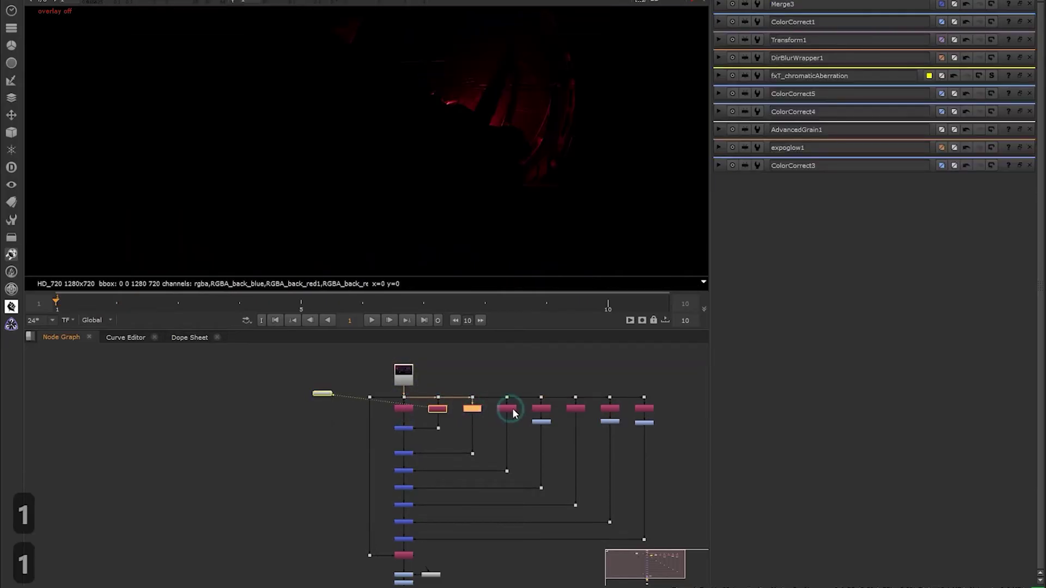
key("1")
left_click(512, 407)
key("1")
left_click(577, 409)
key("1")
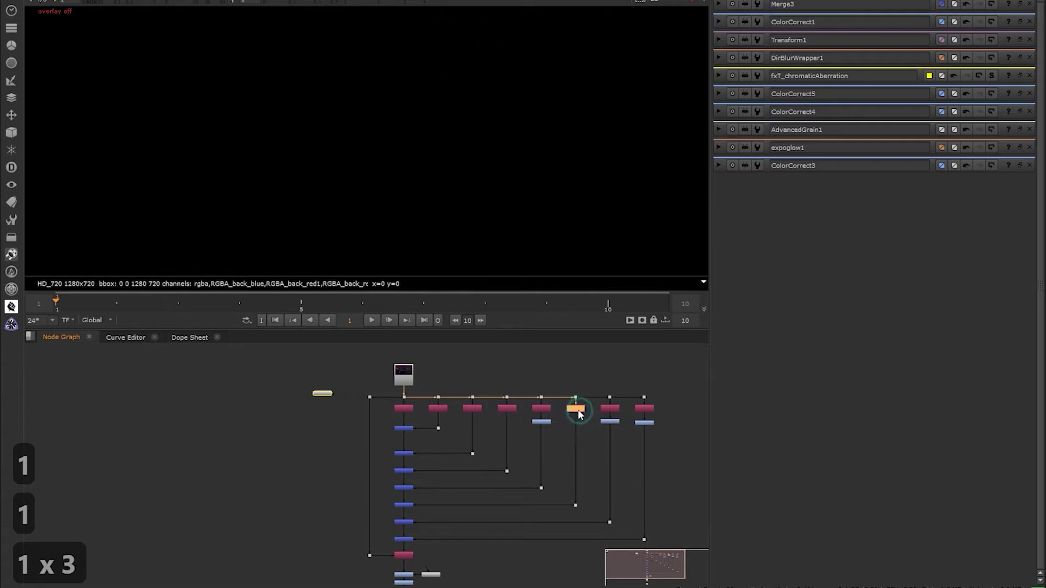
- View the output of the effects nodes below the merged light passes of the space shuttle composite
scroll(424, 446, "down", 3)
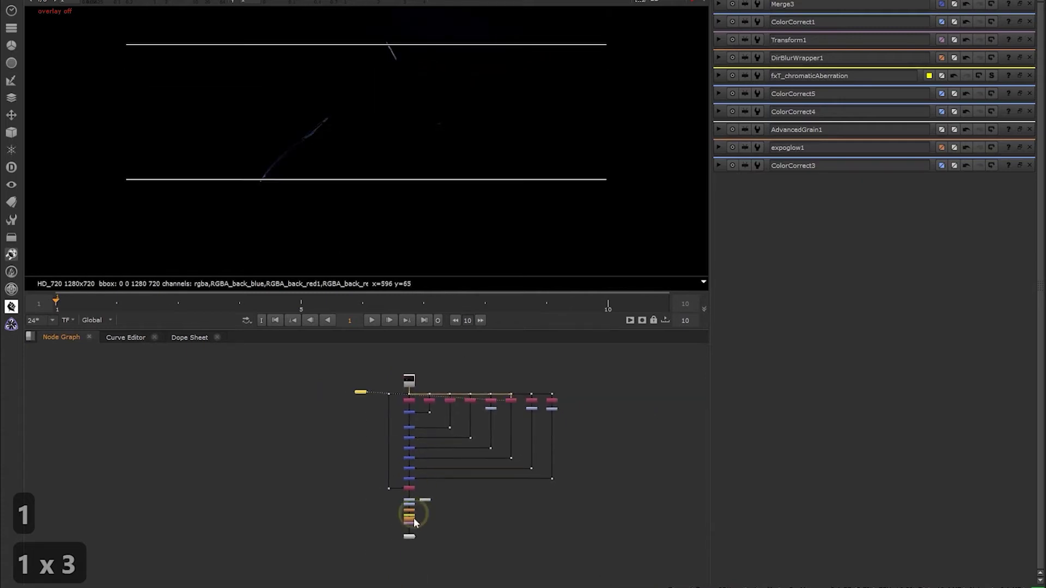
scroll(413, 518, "up", 5)
left_click(409, 525)
key("1")
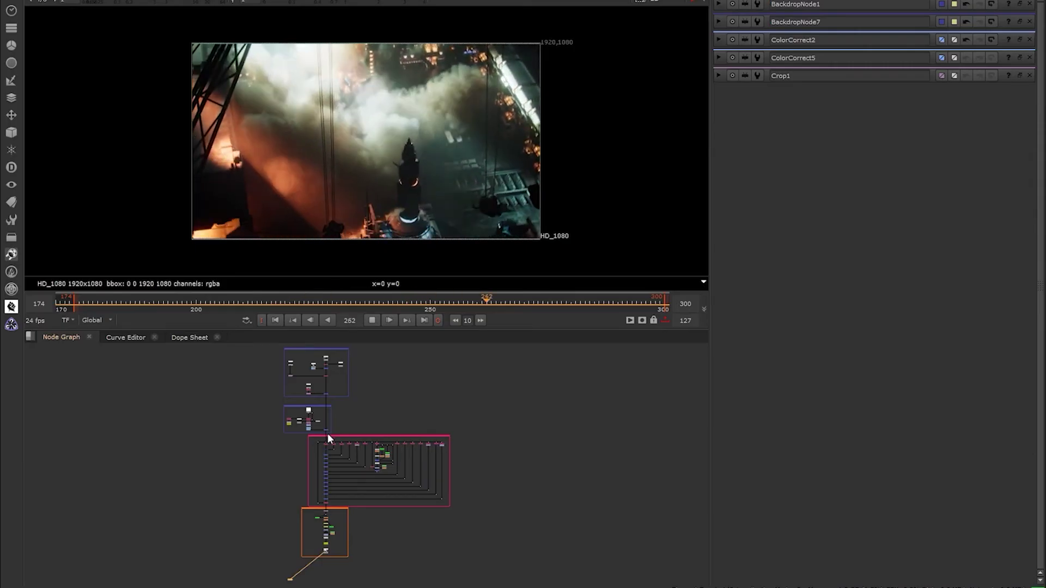
- Stop the smoky tower shot at frame 285 and view individual Shuffle passes in the LIGHT PASSES section
left_click(372, 321)
scroll(349, 431, "up", 5)
scroll(348, 428, "up", 3)
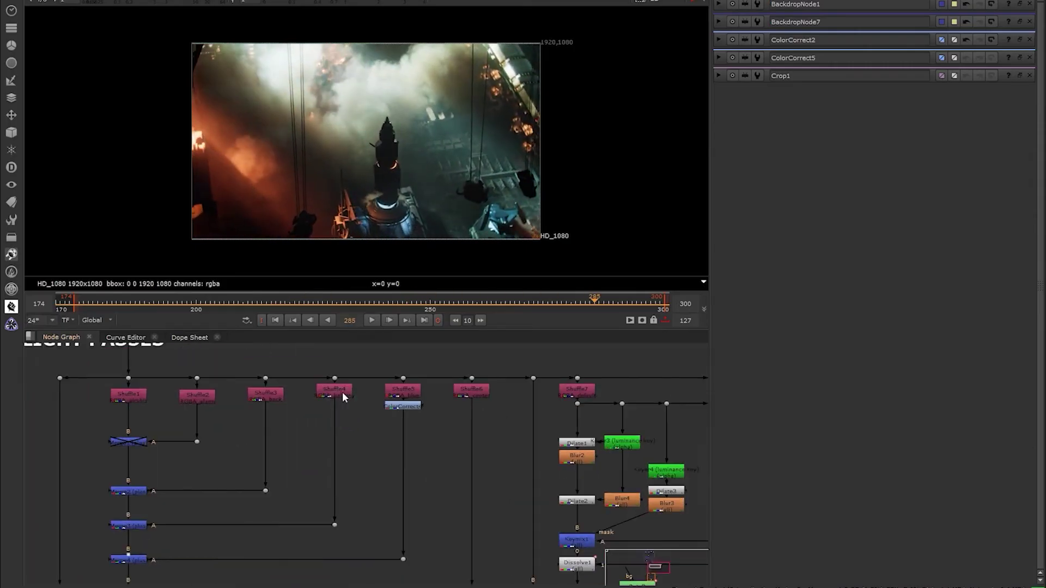
left_click(344, 396)
key("1")
left_click(343, 376)
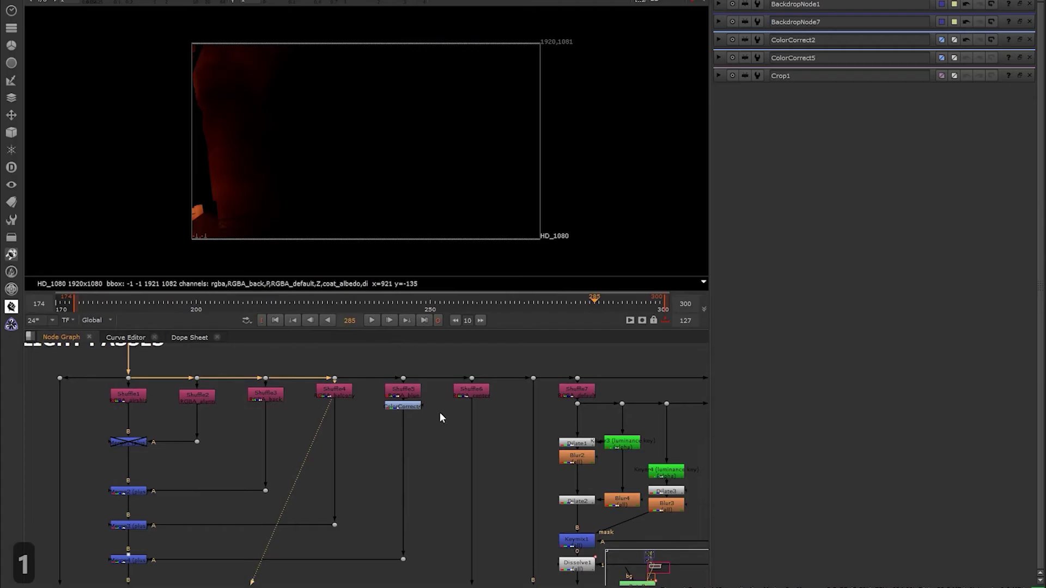
key("1")
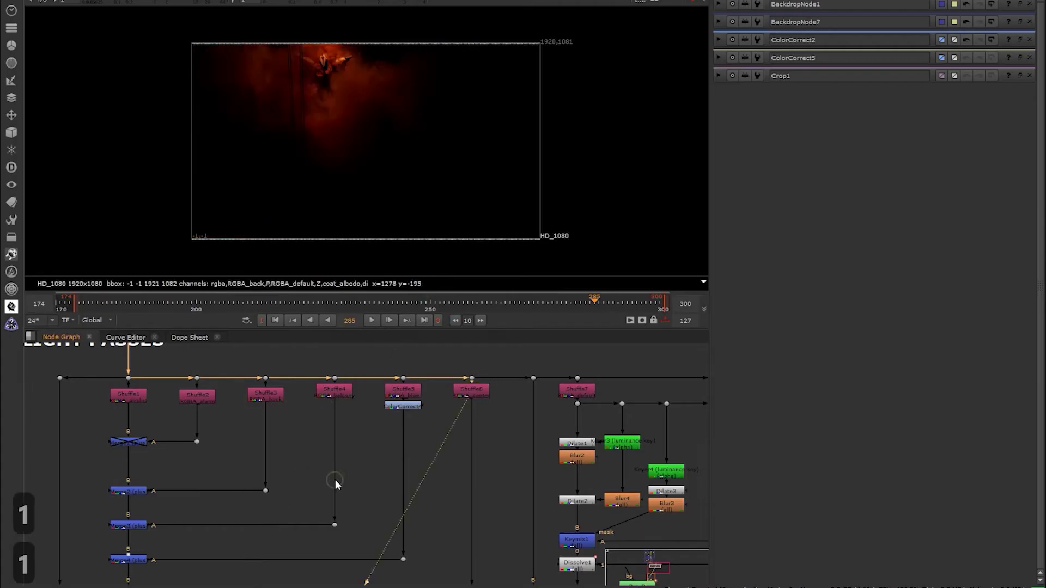
- View the smoky tower composite at the LENS FX section, fit it to the viewer width and play it
scroll(335, 480, "down", 5)
scroll(348, 468, "up", 4)
key("1")
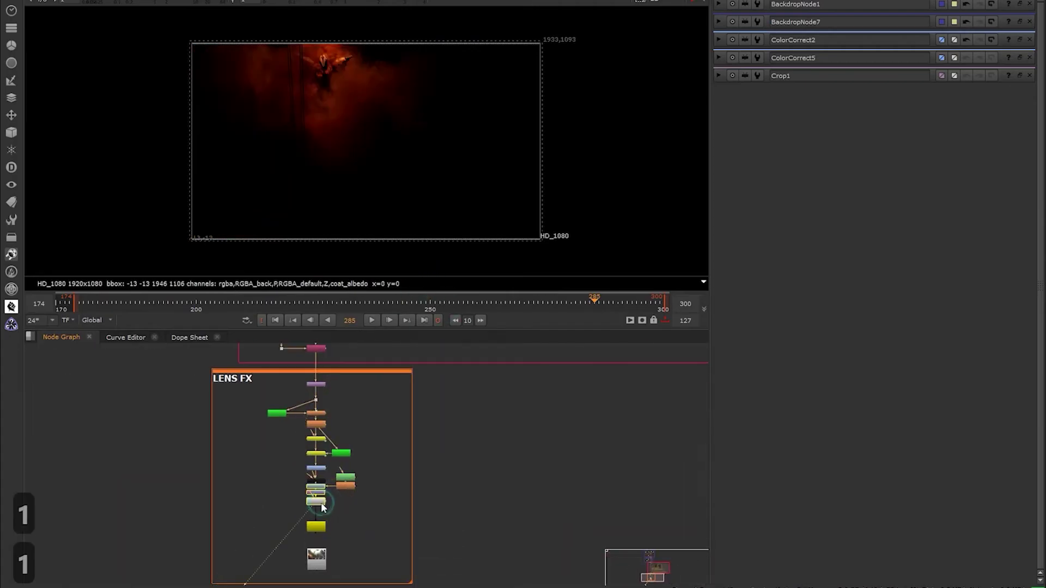
key("h")
key("1")
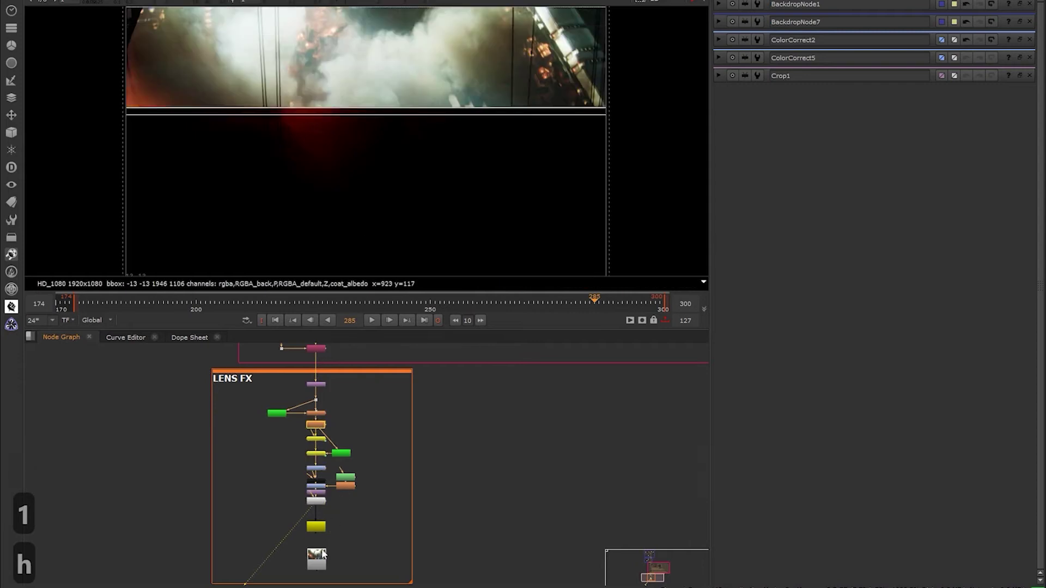
key("l")
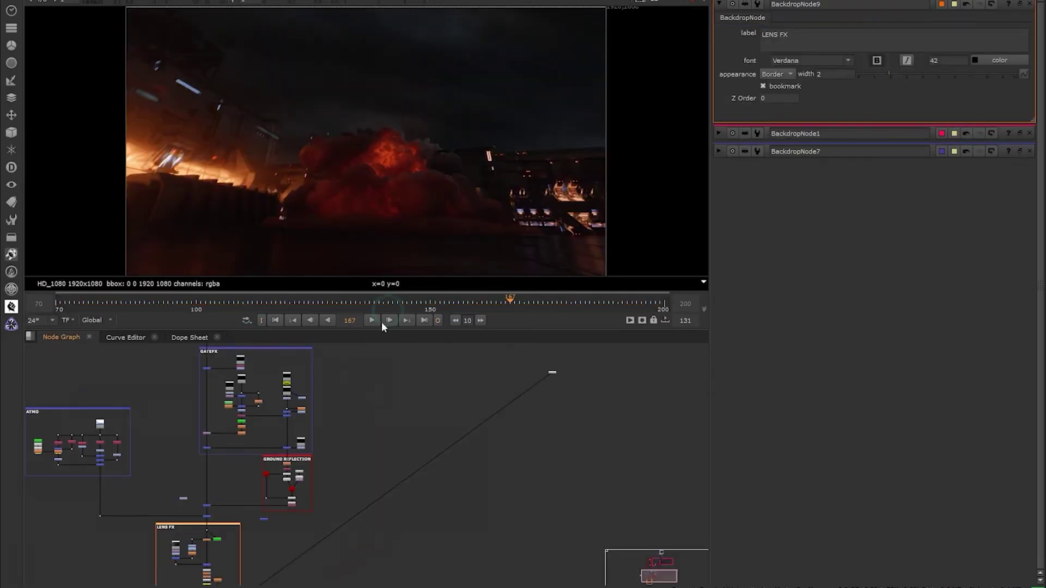
- Play the explosion shot from frame 167 and look over its complete node graph
left_click(373, 320)
scroll(406, 423, "down", 5)
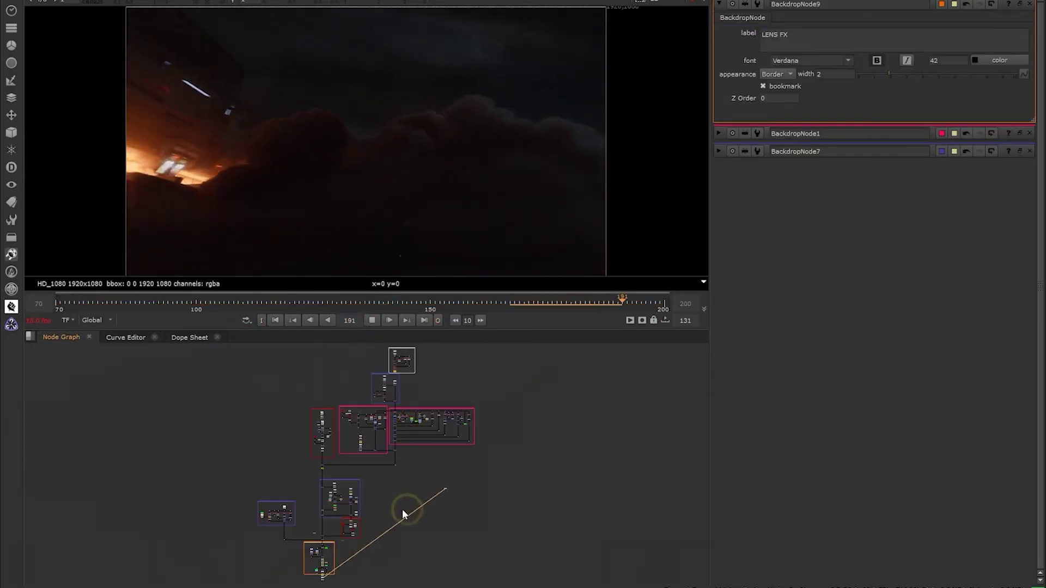